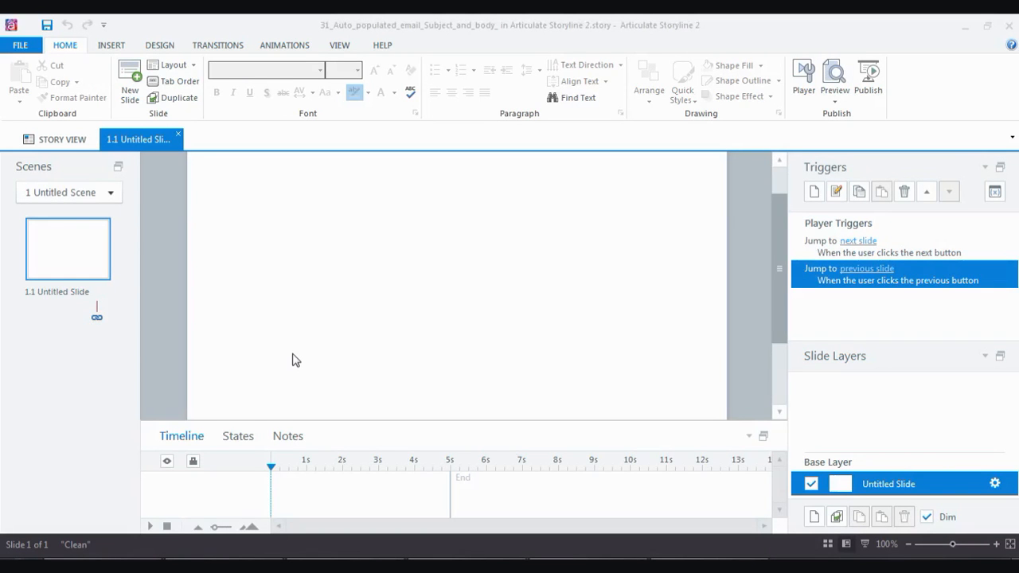
Show the Insert ribbon commands for the blank untitled slide.
click(119, 48)
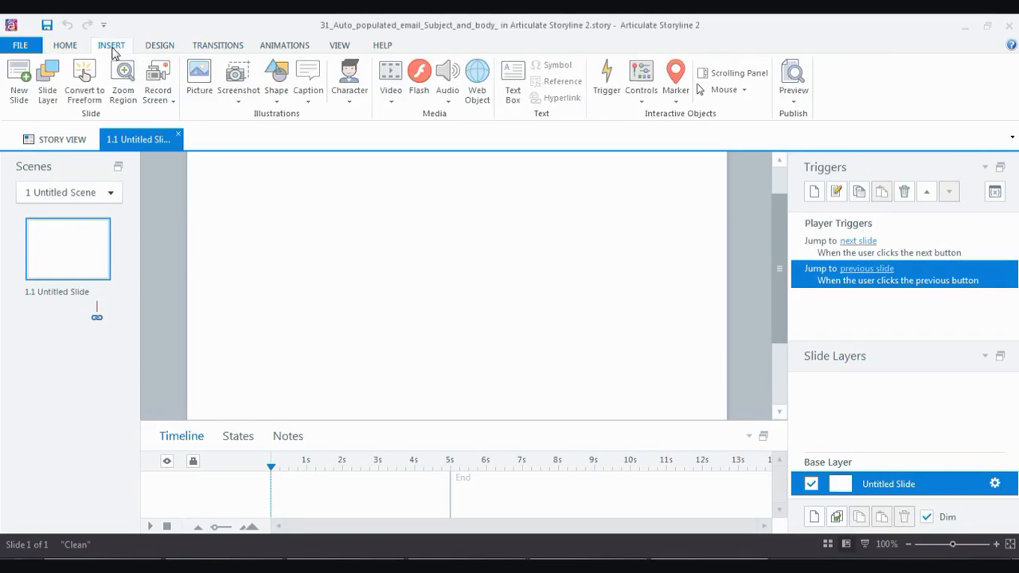
Add a plain rectangular button to the slide and label it 'Email'.
click(644, 103)
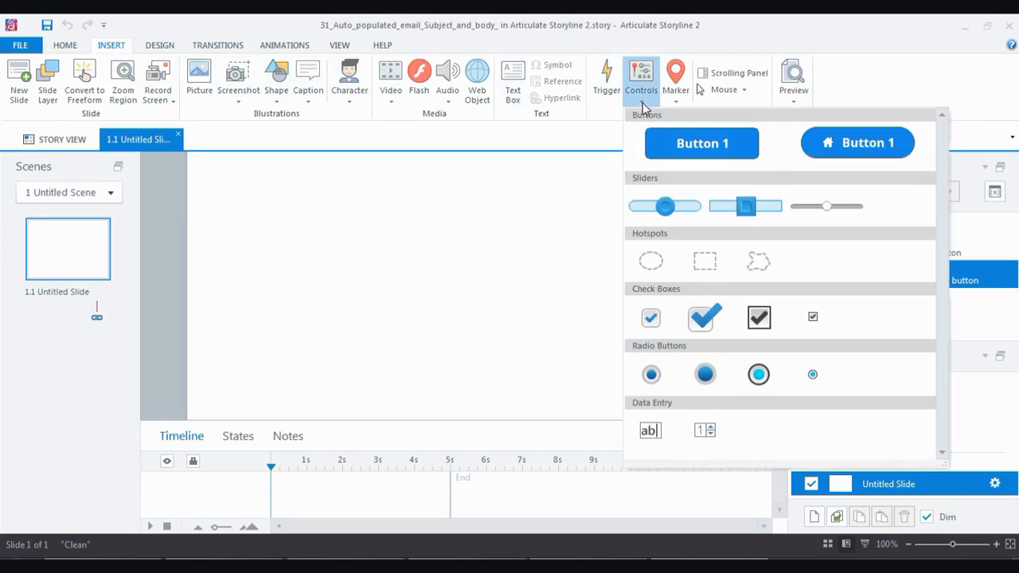
click(681, 143)
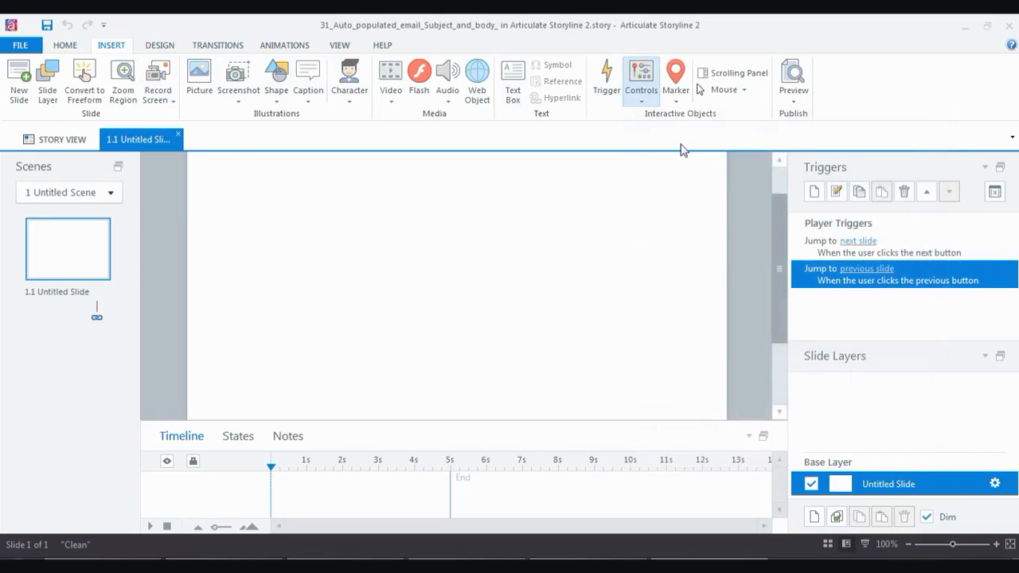
click(464, 236)
text(Email)
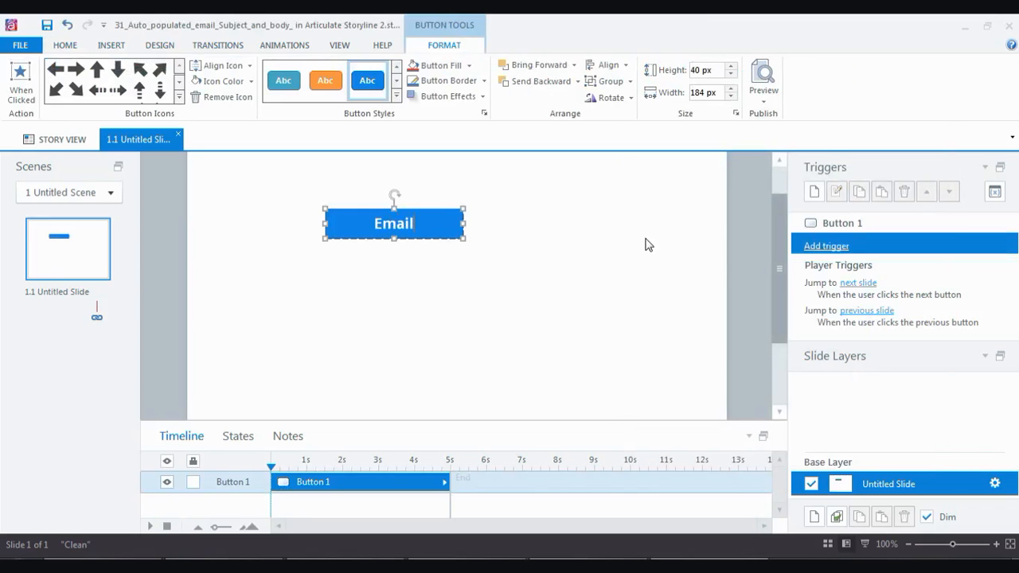
Give the Email button a 'Send email to' trigger addressed to the contact's e-mail address.
click(829, 250)
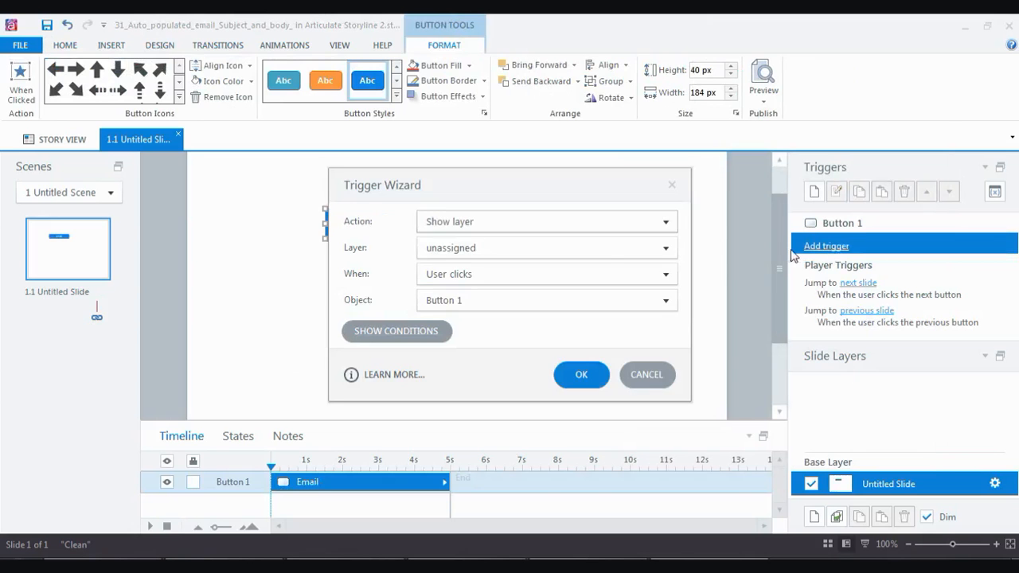
click(487, 227)
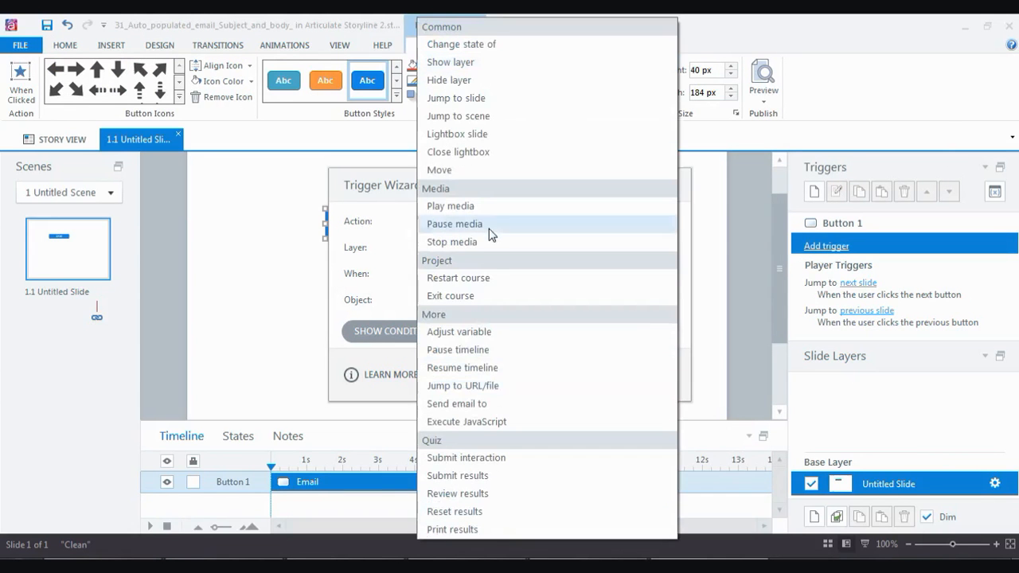
click(488, 404)
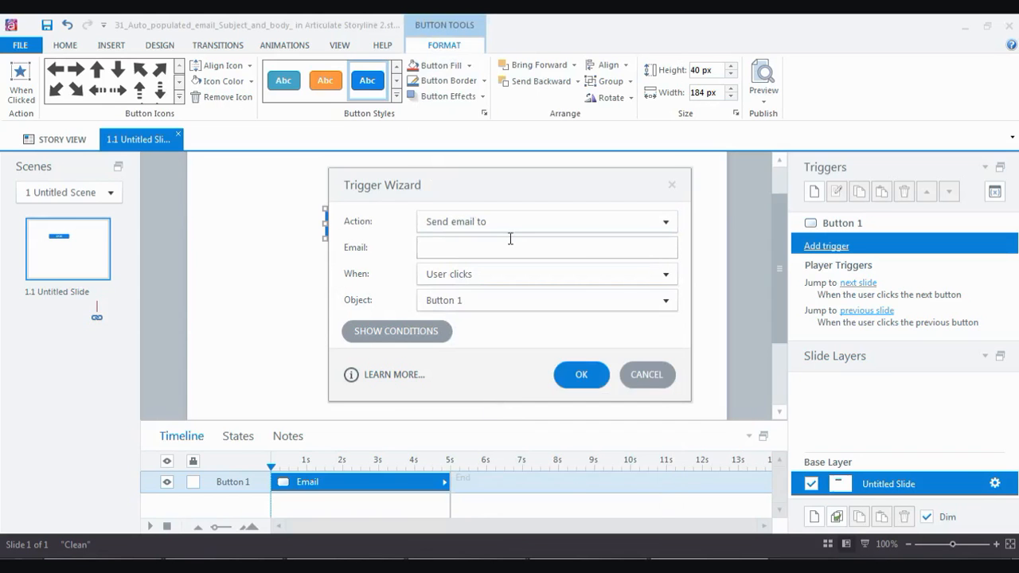
click(593, 381)
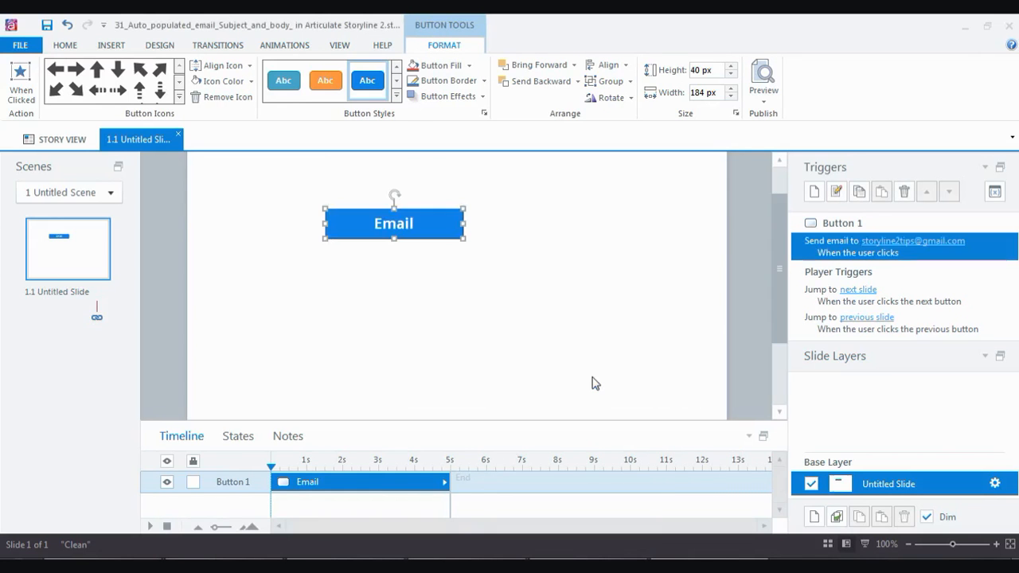
click(763, 101)
click(772, 116)
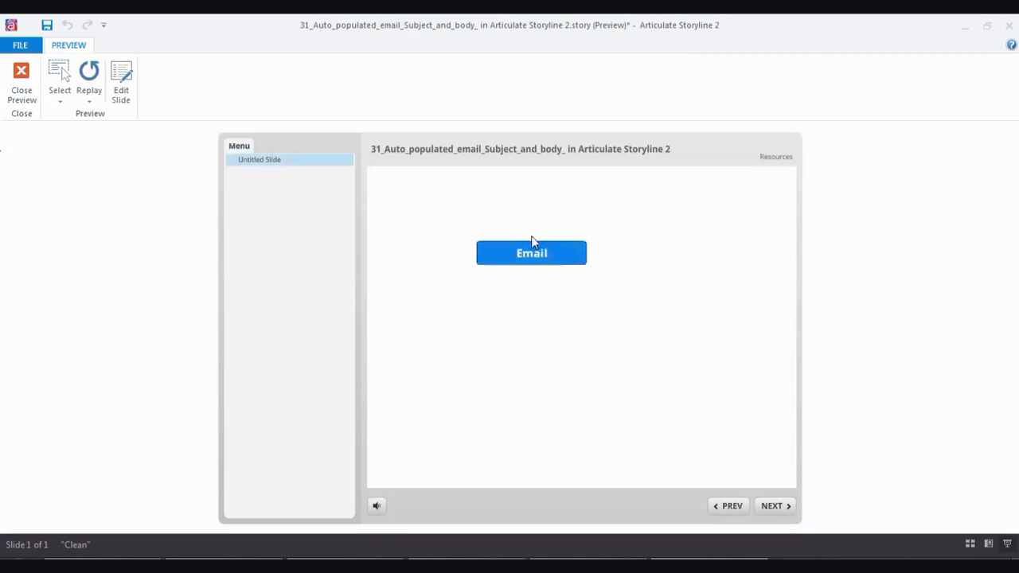
click(498, 264)
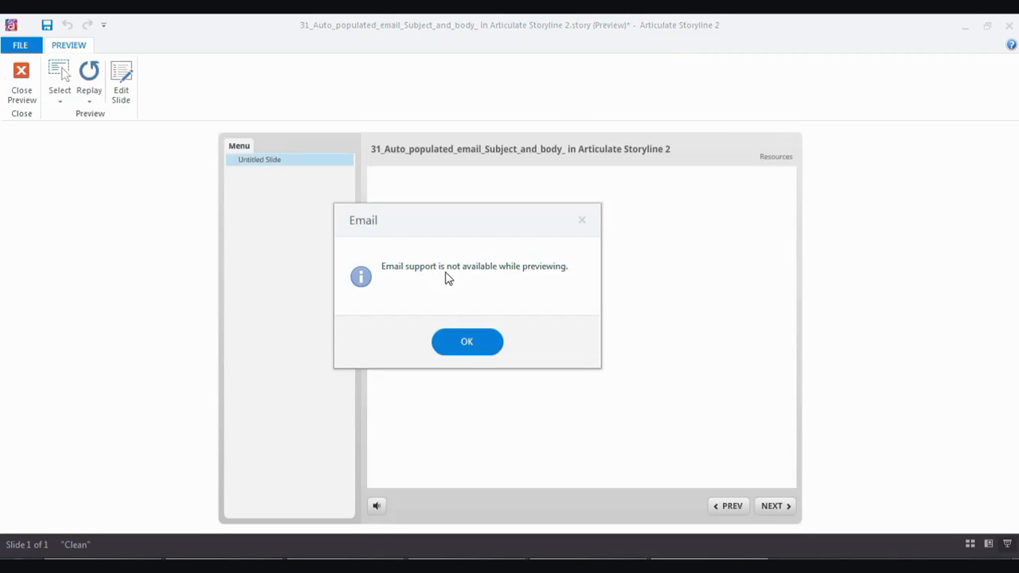
click(468, 347)
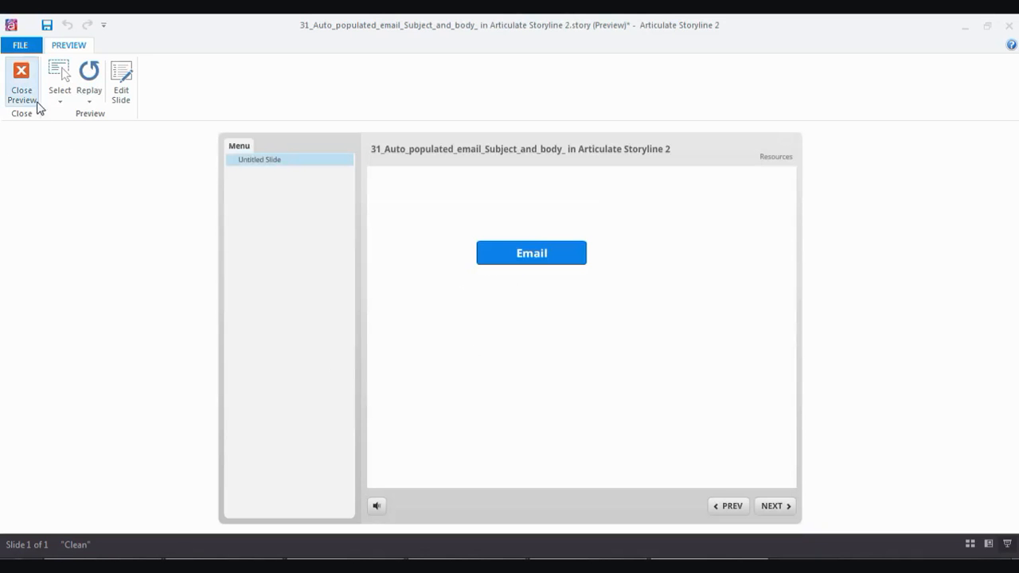
click(27, 94)
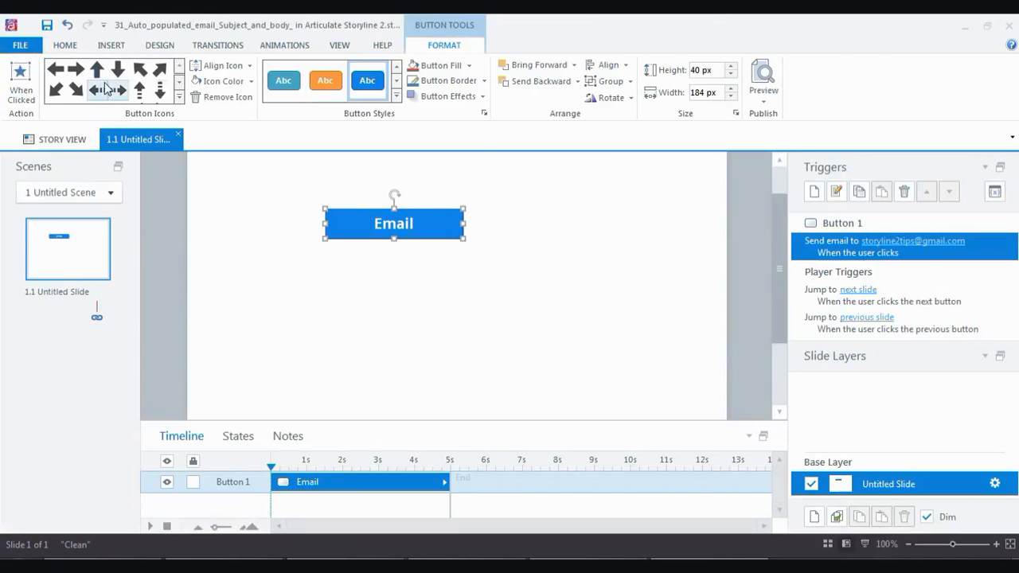
click(65, 46)
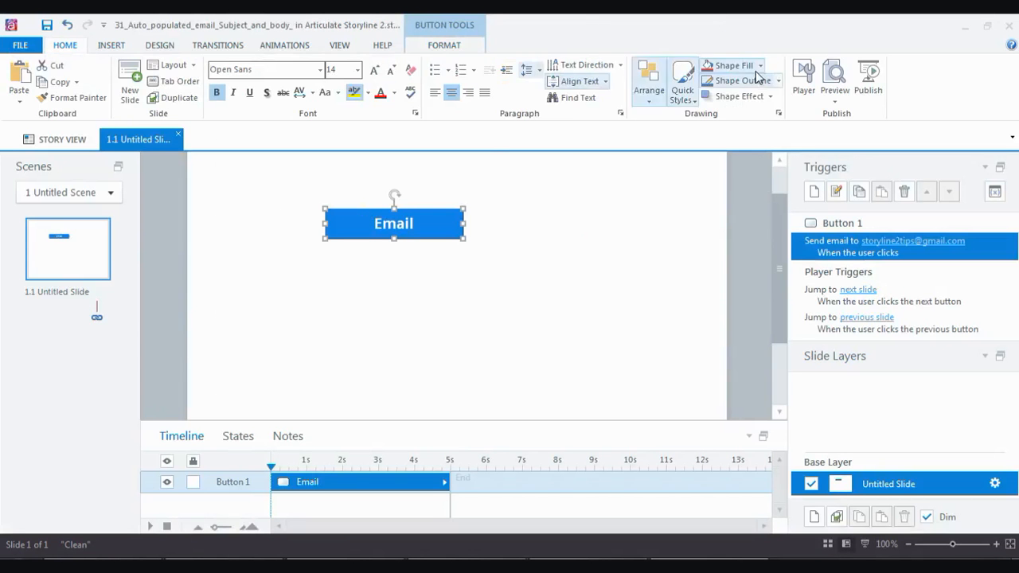
Publish the course for Web and view the published project in the browser.
click(867, 80)
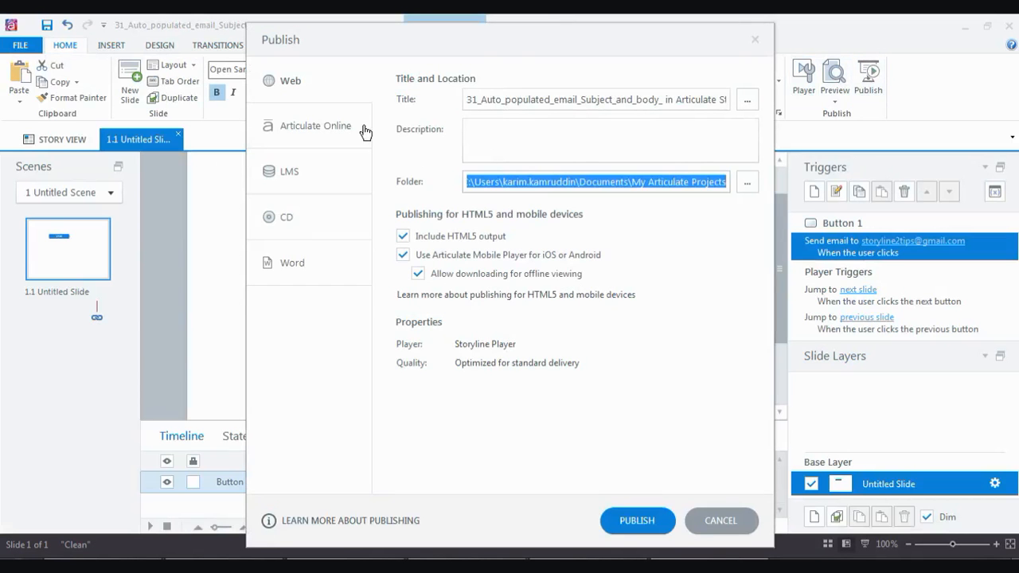
click(292, 80)
click(633, 519)
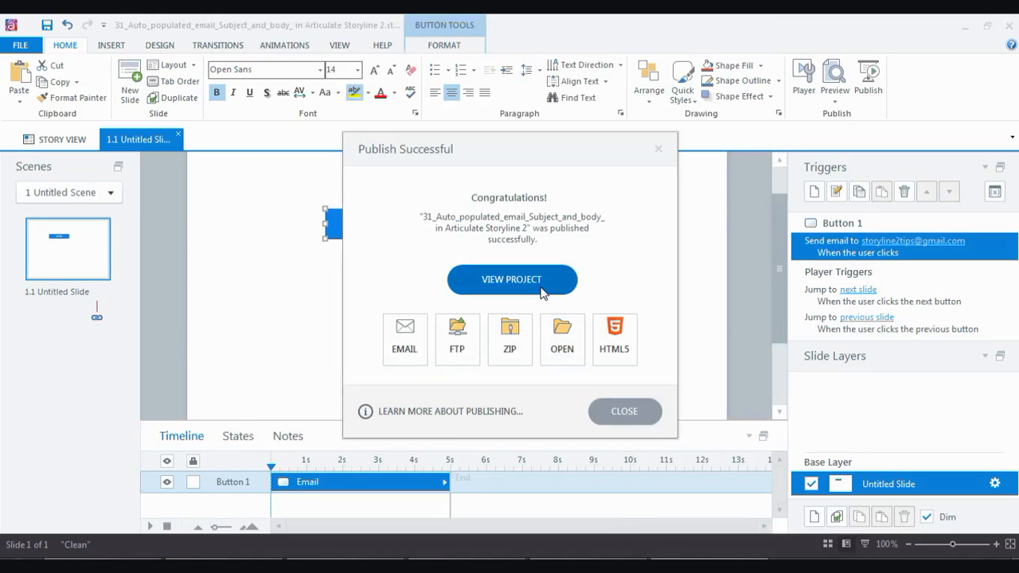
click(510, 280)
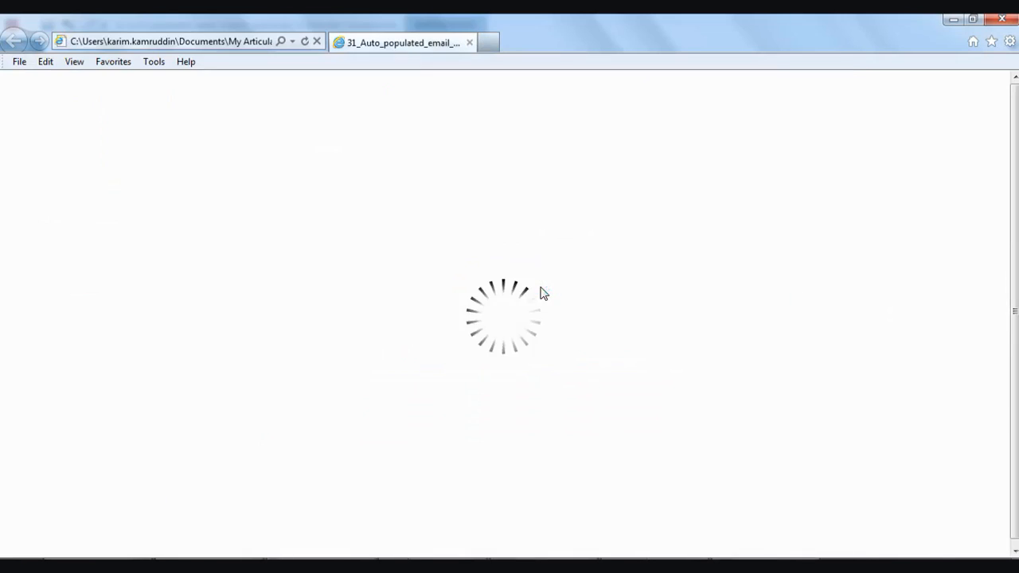
Test the Email button, discard the blank-subject Outlook message unsaved, and close the publish notice.
click(513, 227)
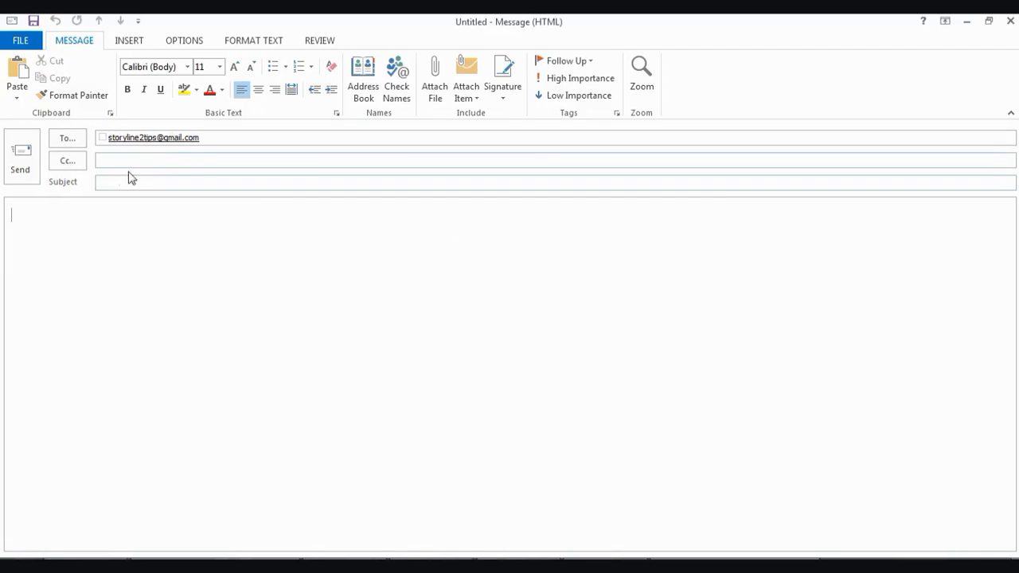
click(106, 183)
click(1009, 21)
click(516, 333)
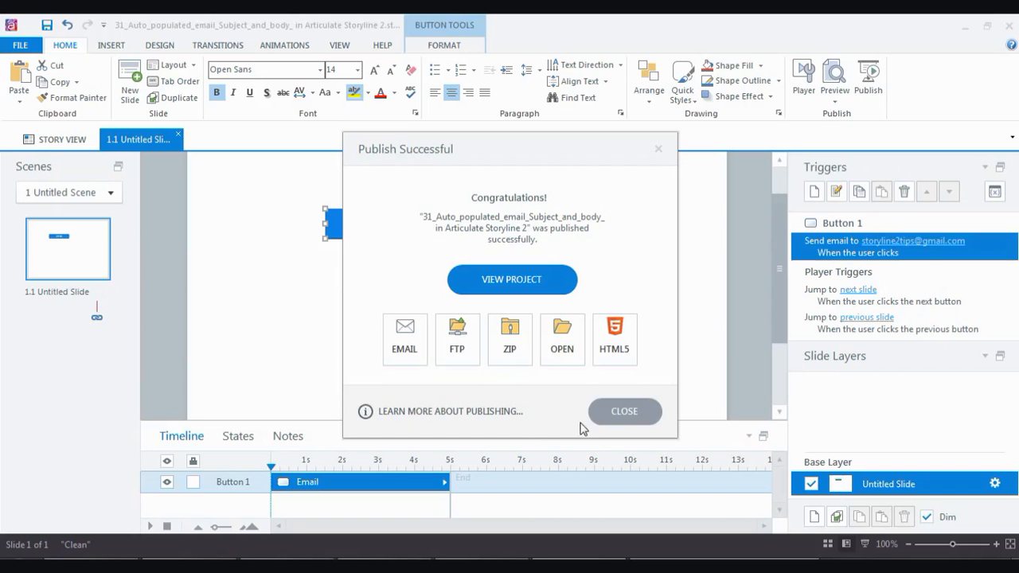
click(614, 413)
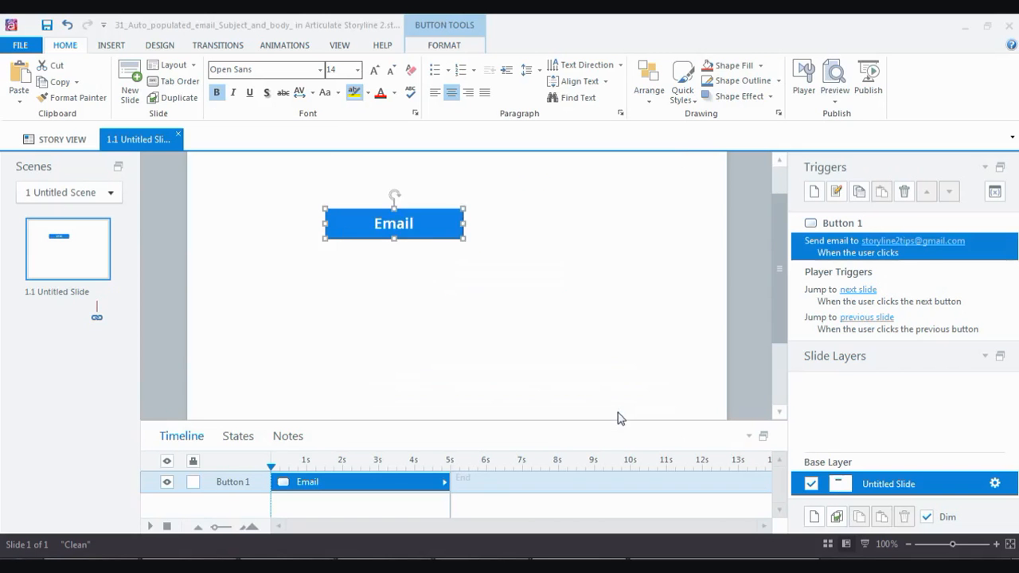
Append '?subject=About Articulate storyline&body=Best rapid eLearning development software' to the trigger's e-mail address.
double_click(923, 257)
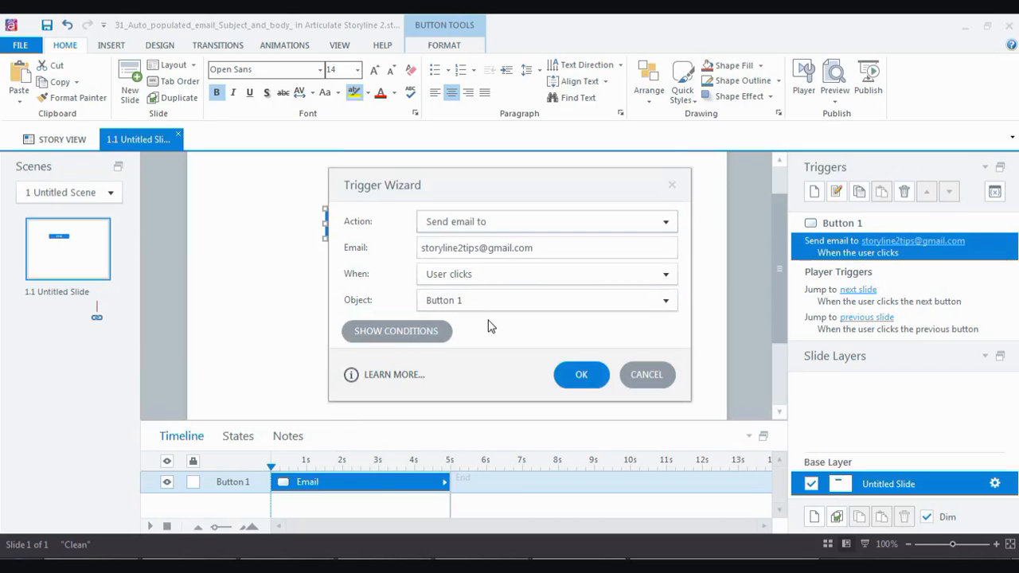
click(544, 249)
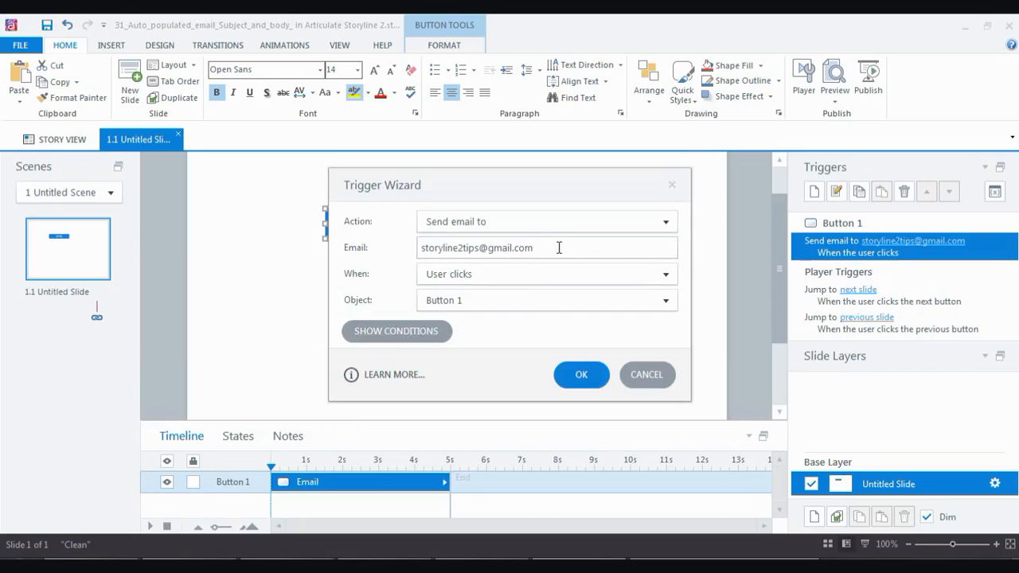
text(?subject=About Articulate storyline)
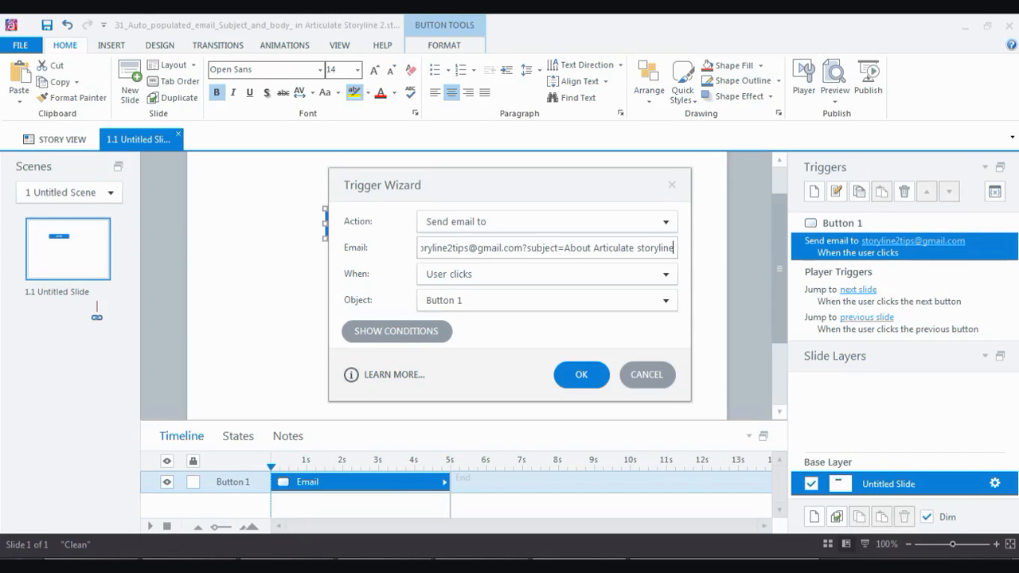
text(&)
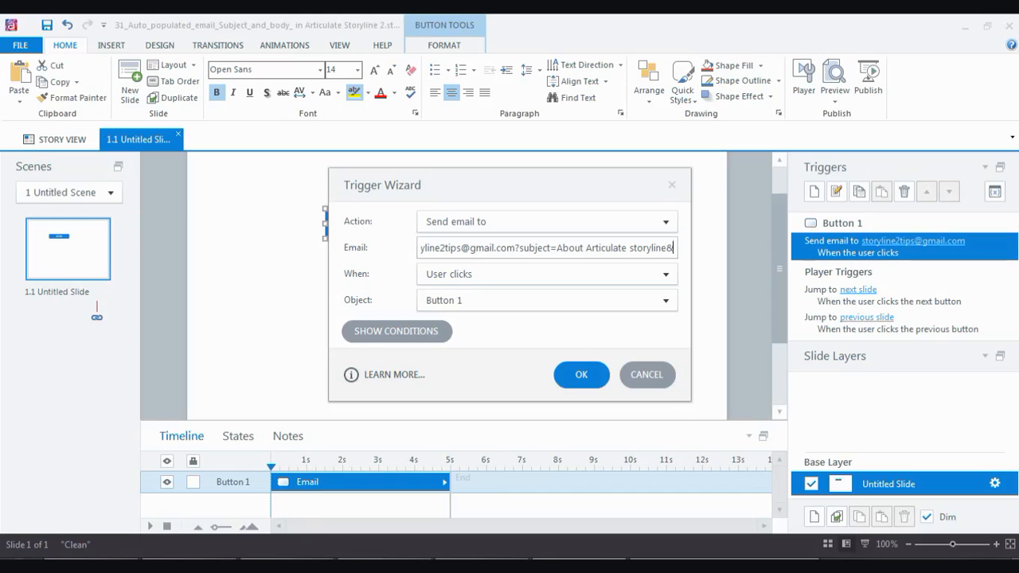
text(body=)
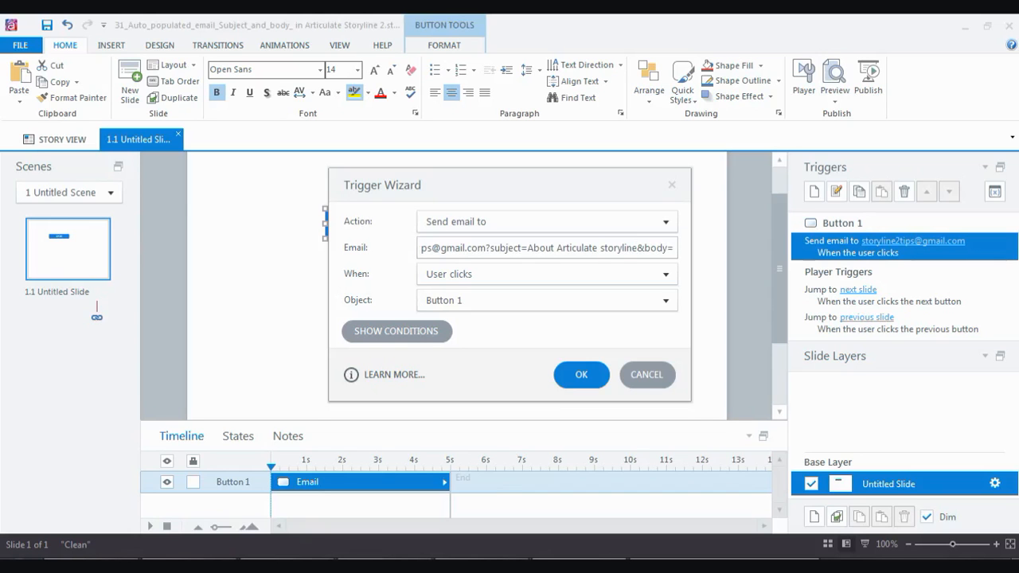
text(Best rapi)
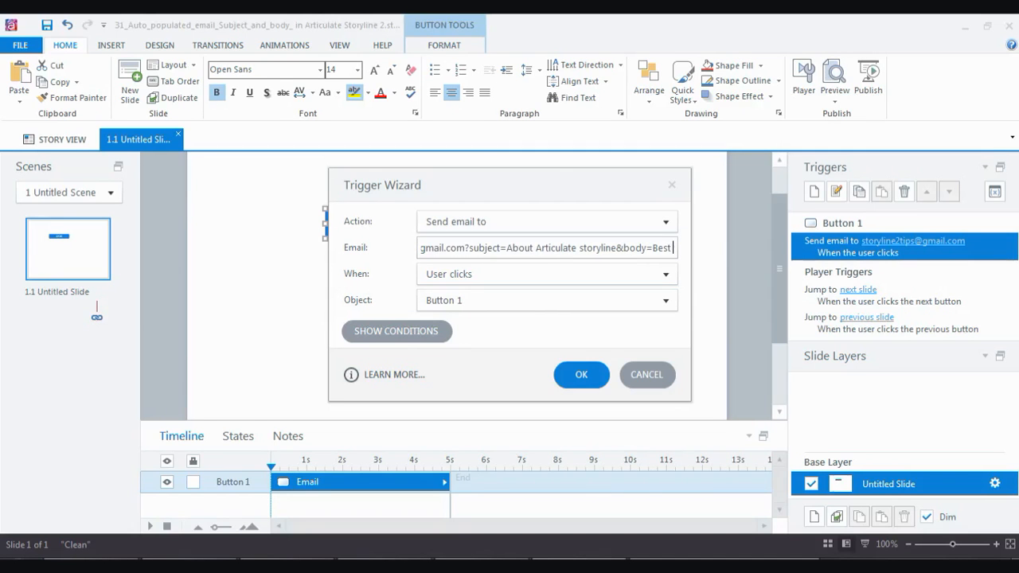
text(d)
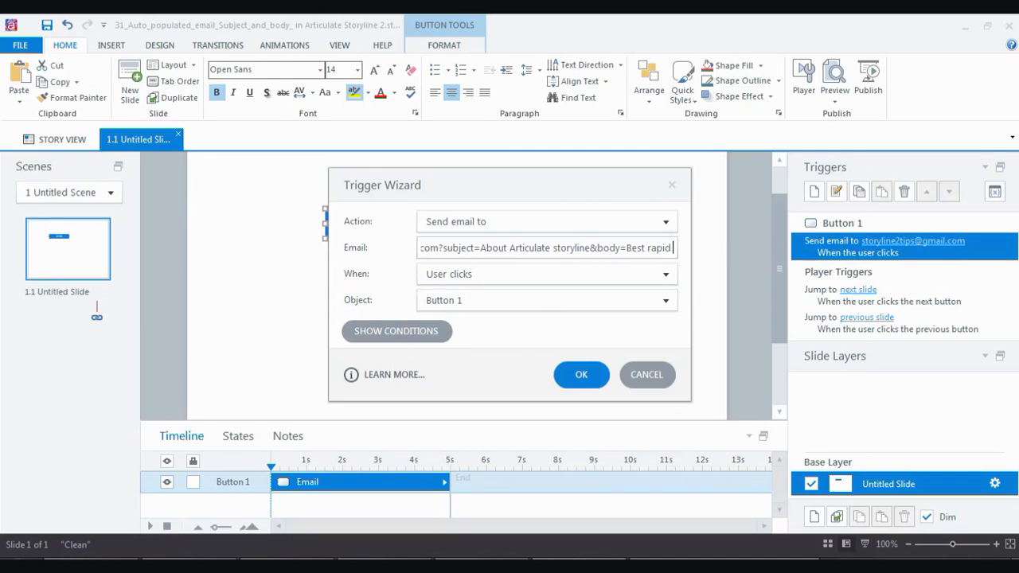
text( eLearn)
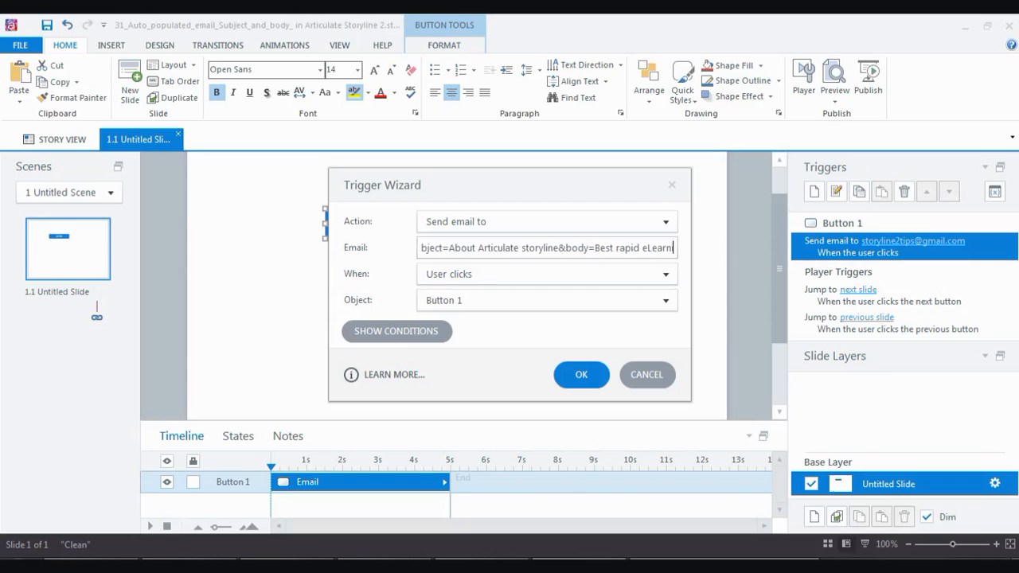
text(ing develo)
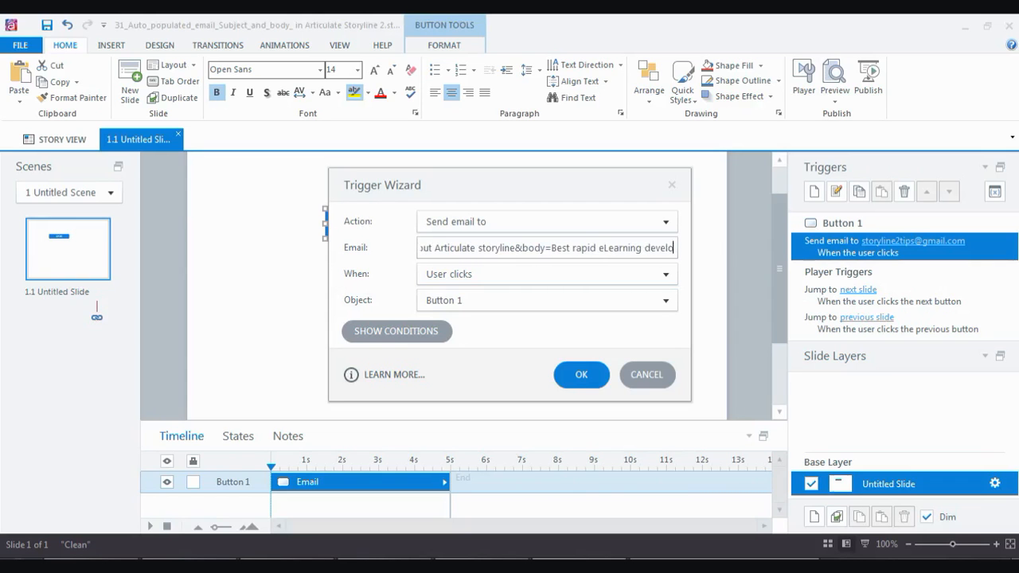
text(pment so)
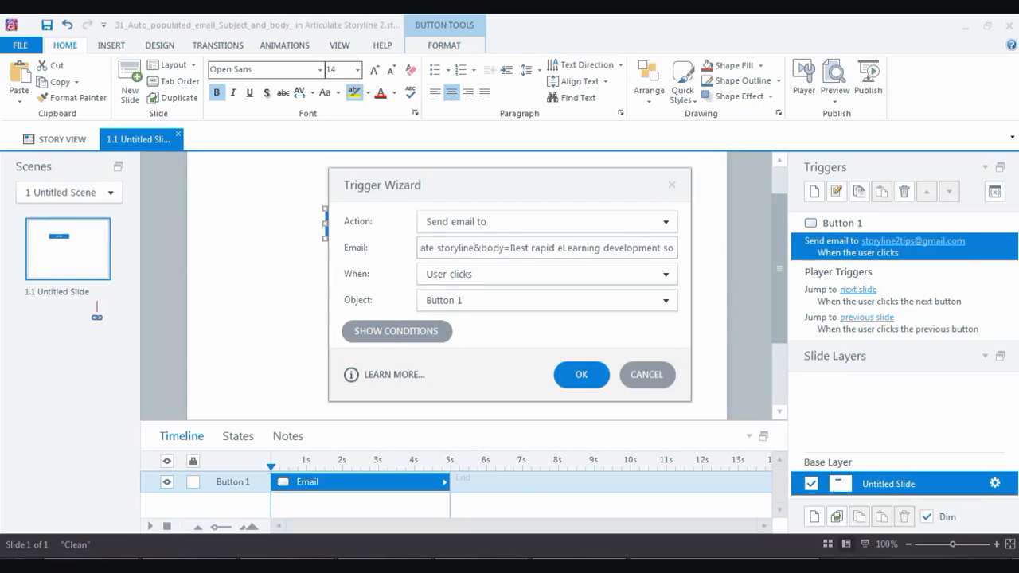
text(ftware)
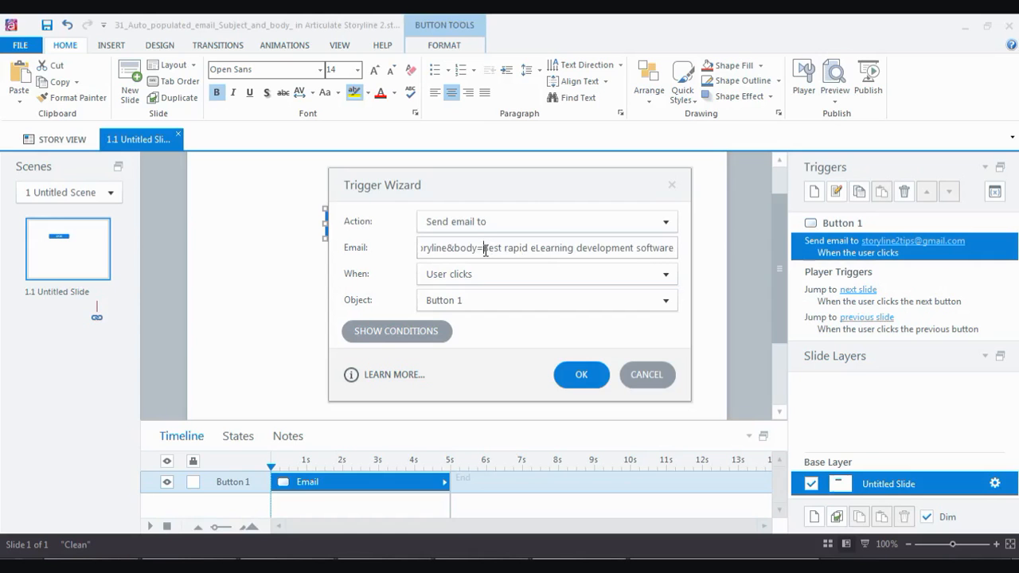
Fix the body text ending 'rapid eLearning development software' and confirm the updated trigger.
drag(486, 249, 391, 250)
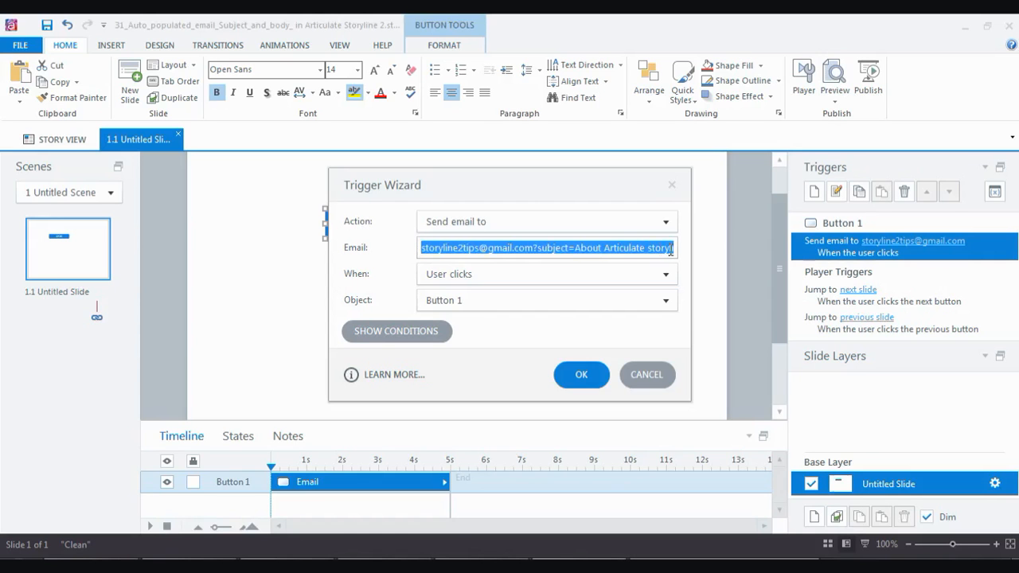
click(609, 248)
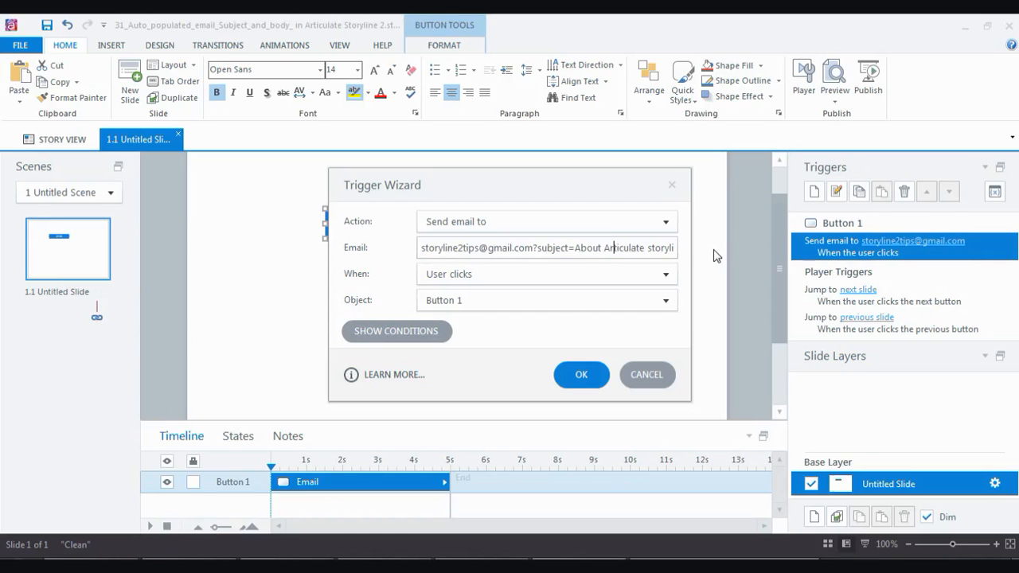
text(&body=Best)
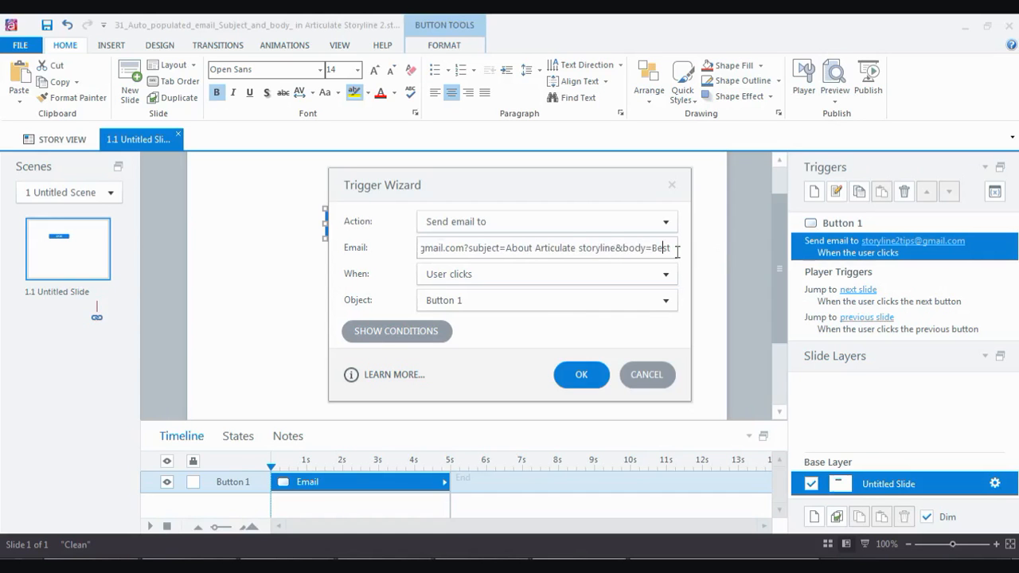
text(rapid eLearning development software)
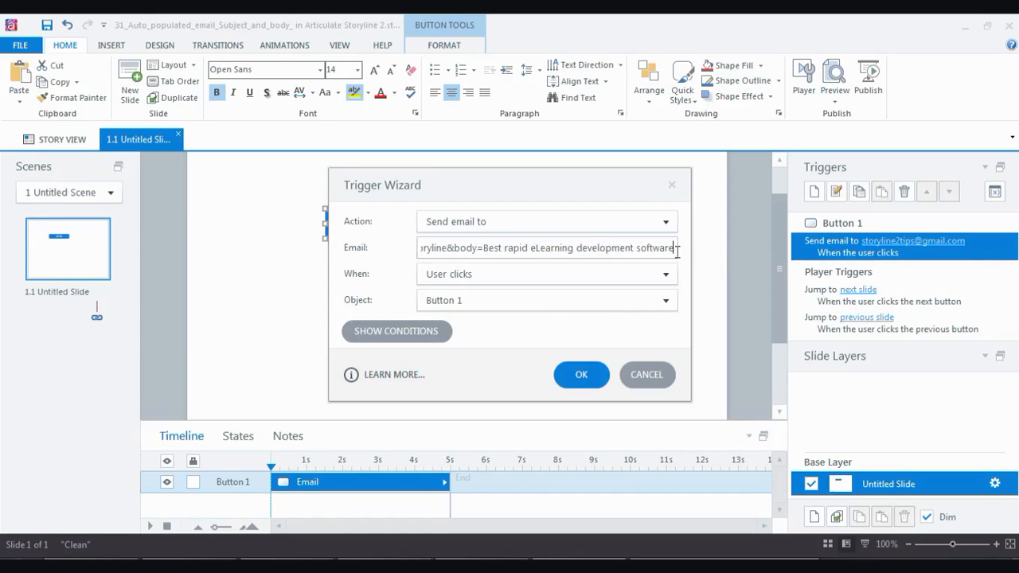
click(581, 374)
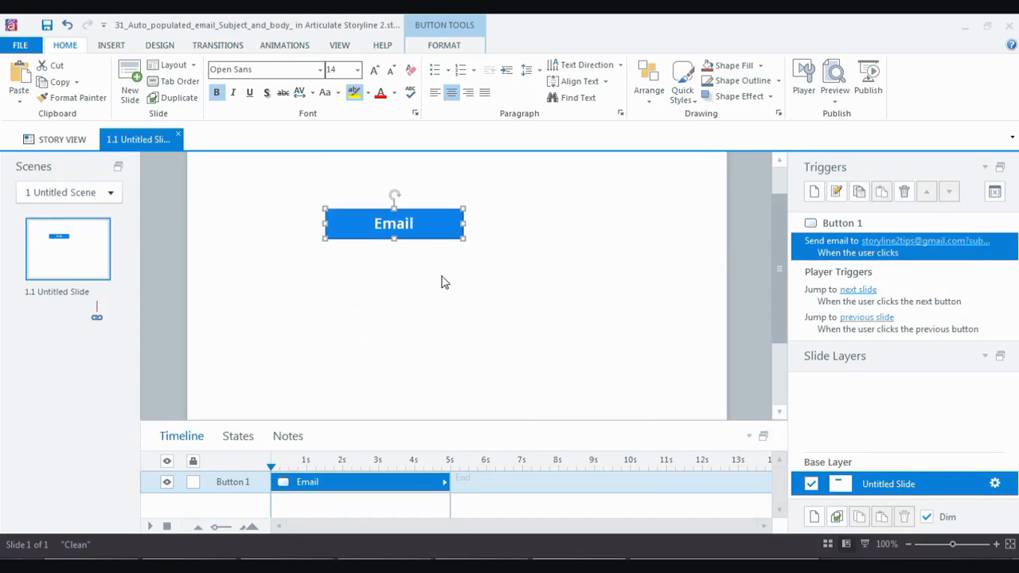
Republish the course for Web and open the updated project in the browser.
click(869, 79)
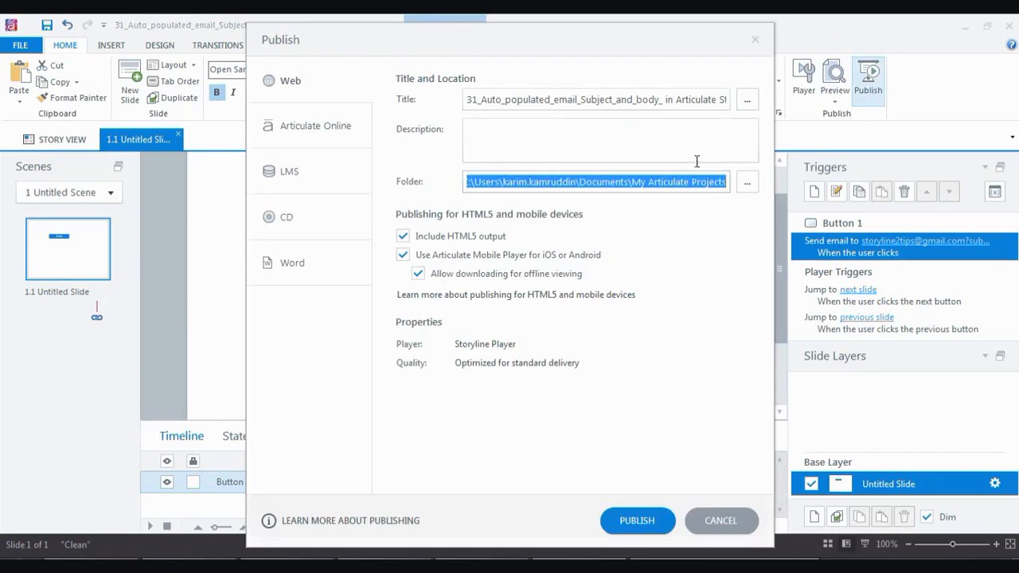
click(276, 82)
click(645, 521)
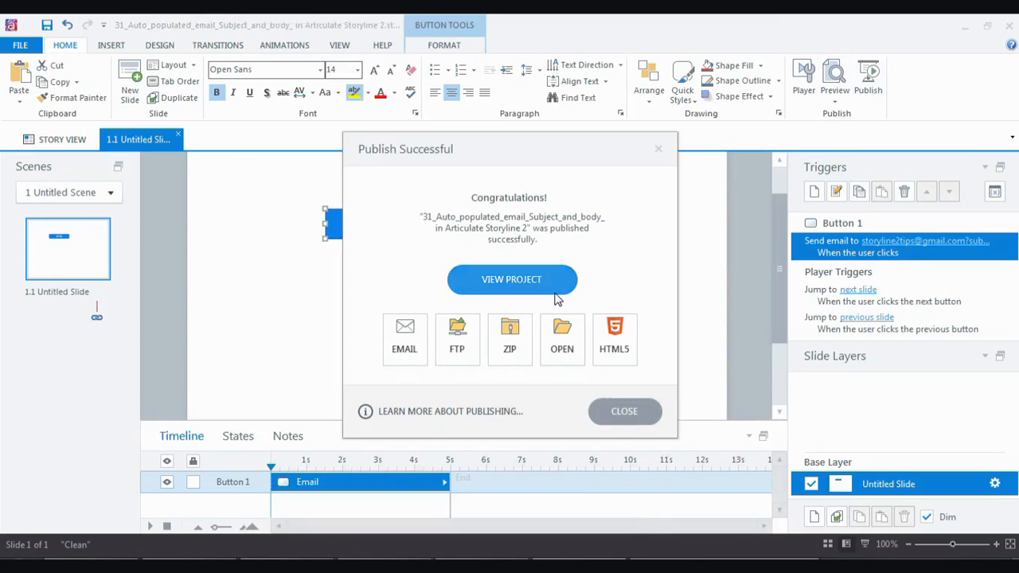
click(512, 280)
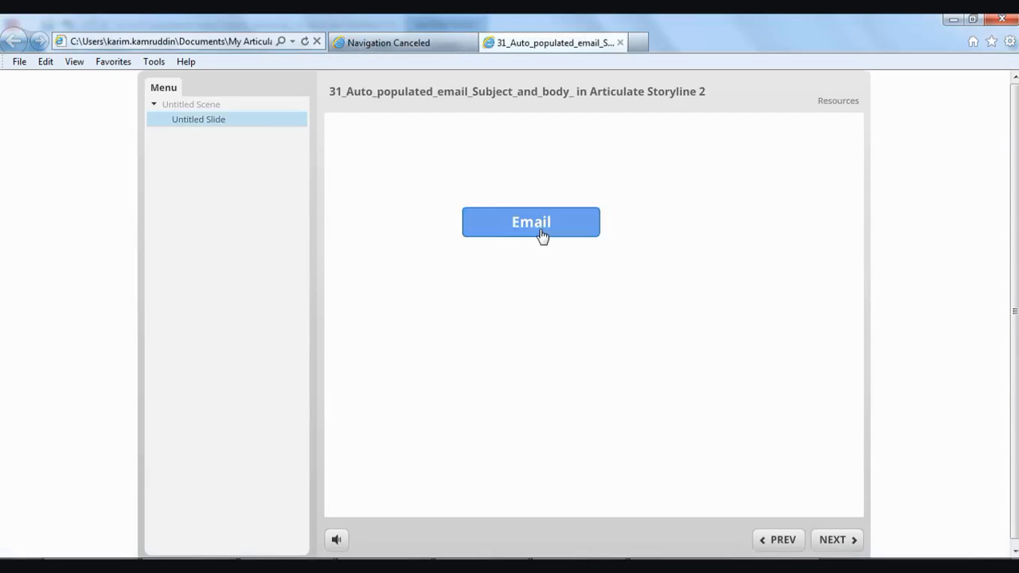
Test the Email button and verify Outlook prefills subject 'About Articulate storyline' and the body text.
click(541, 231)
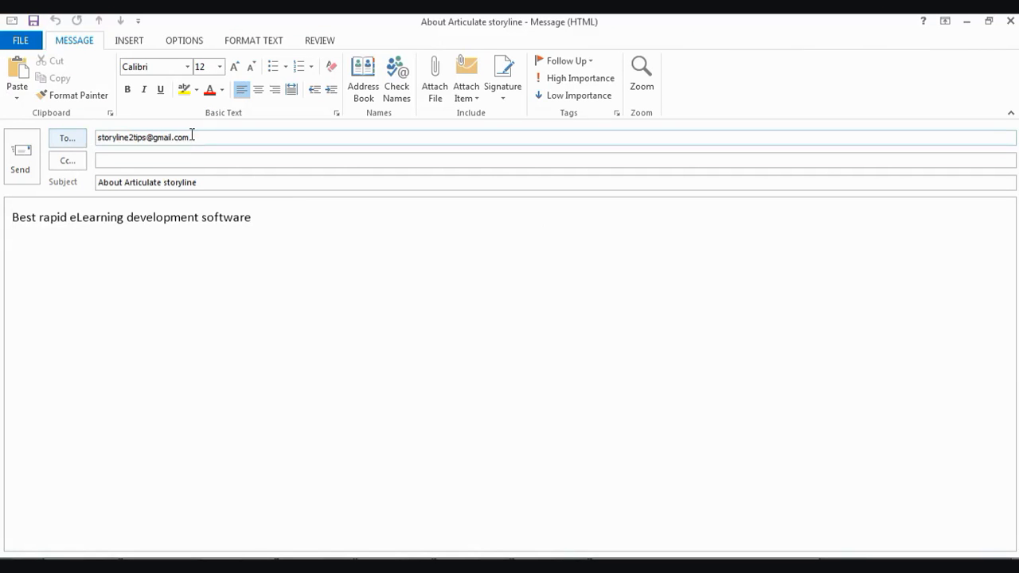
drag(195, 136, 91, 130)
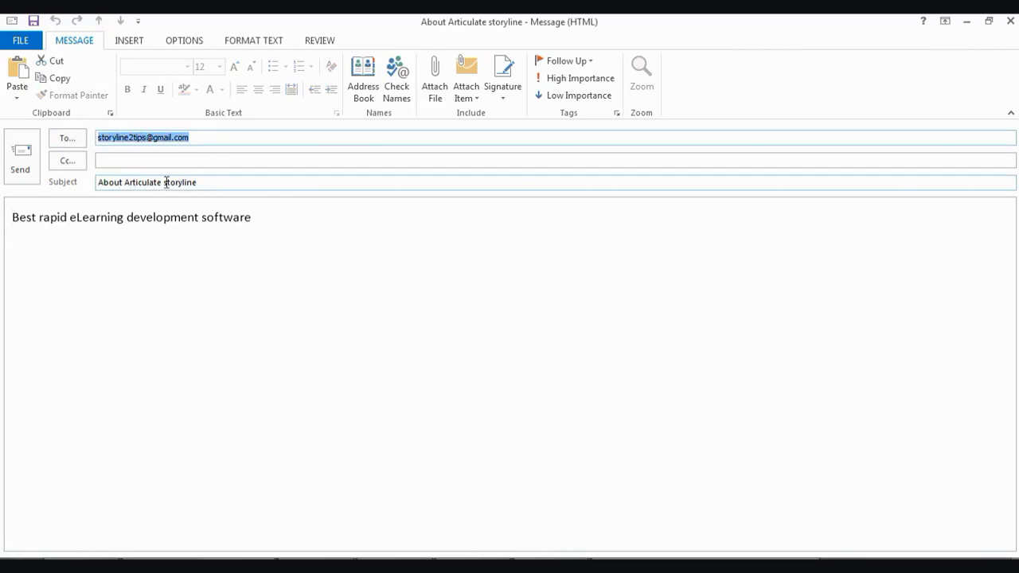
drag(12, 215, 289, 268)
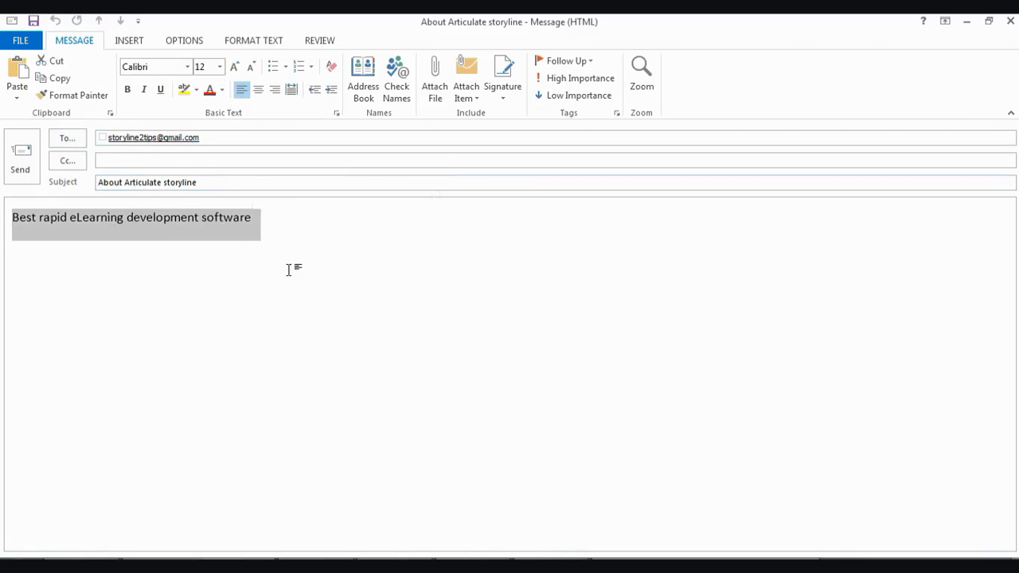
click(79, 258)
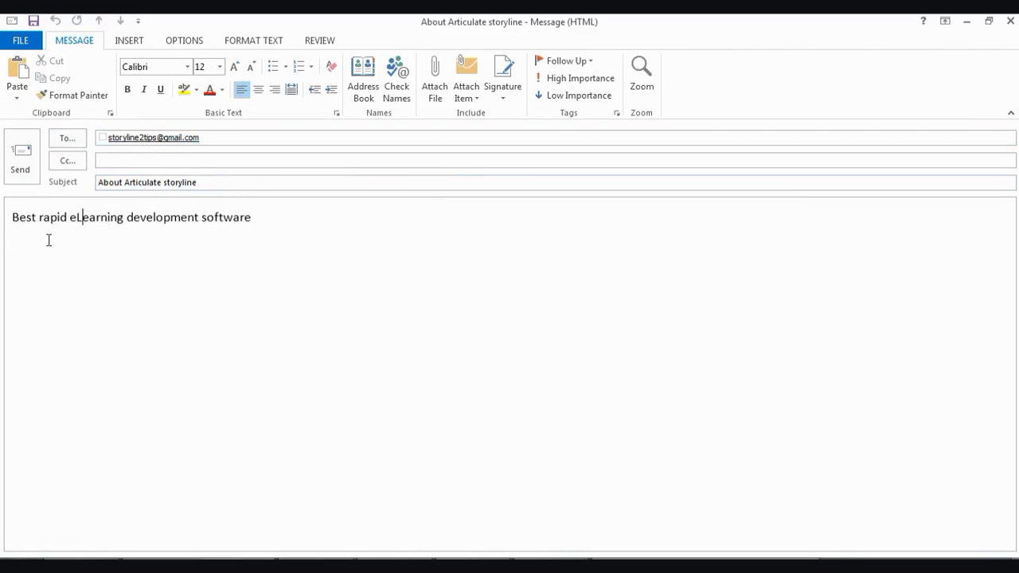
click(277, 225)
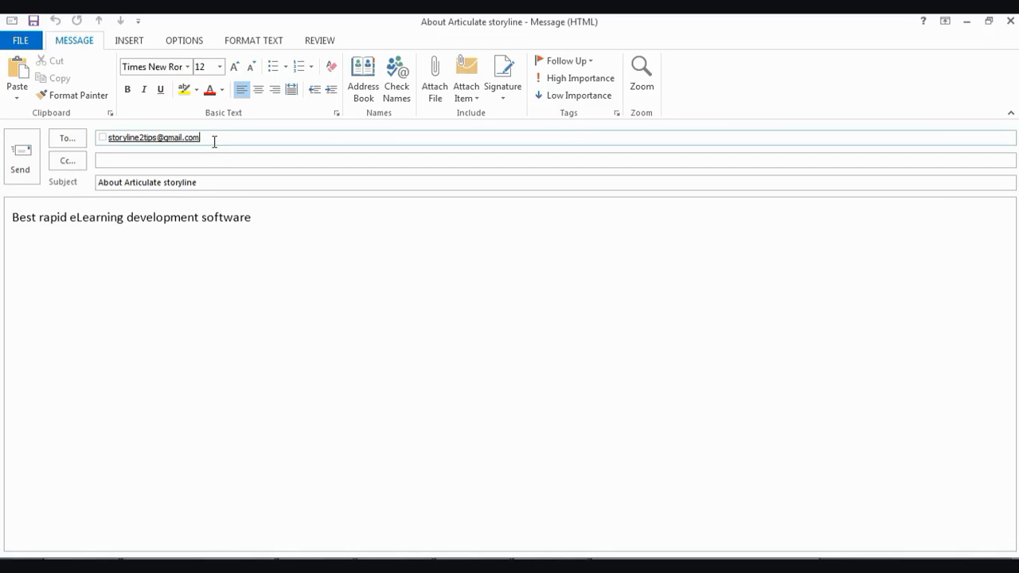
drag(214, 141, 108, 130)
drag(99, 183, 205, 182)
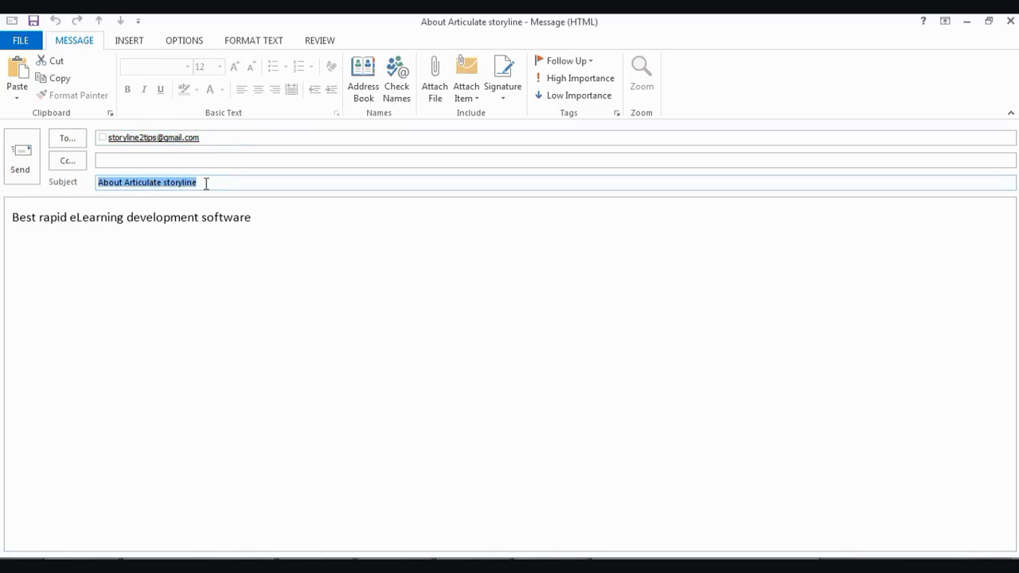
click(269, 219)
drag(269, 219, 11, 217)
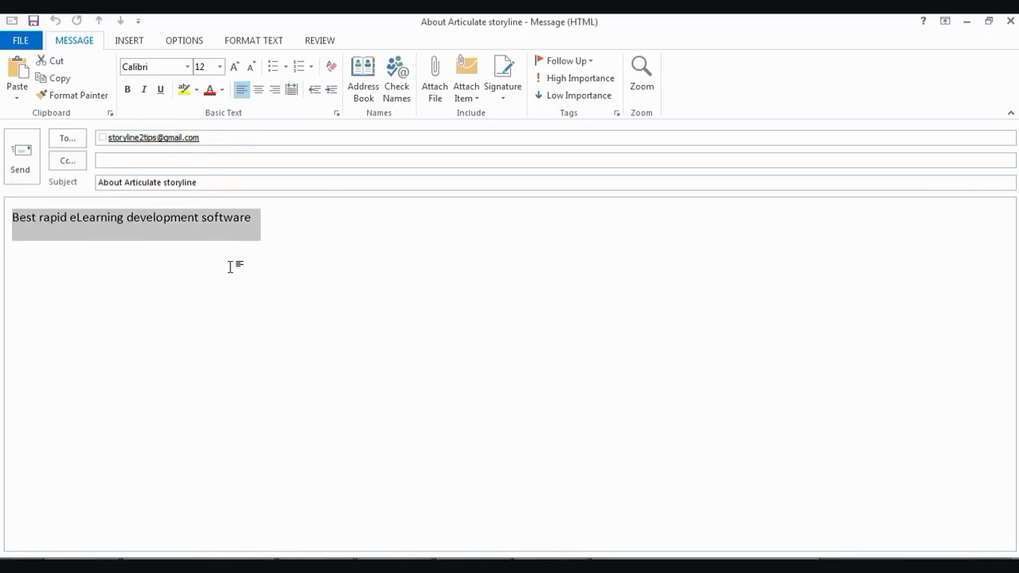